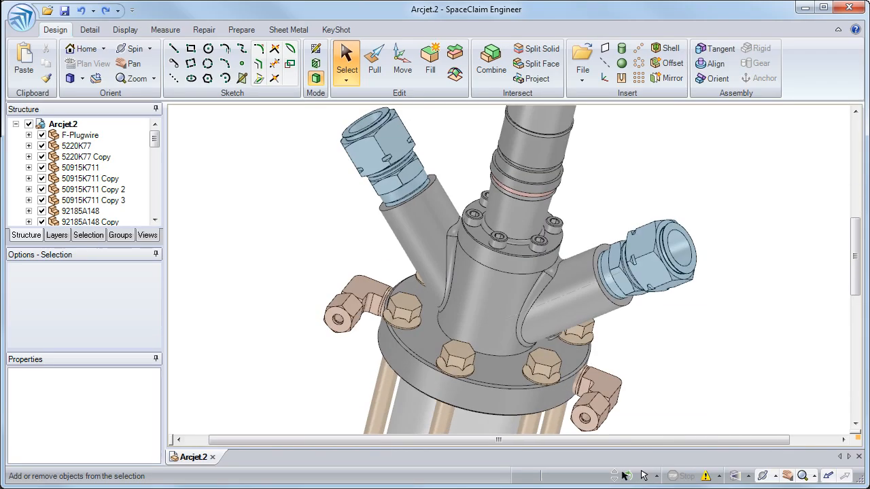
Clip the view with a volume set from a selected flange face, ready to resize the clip
click(462, 336)
right_click(484, 369)
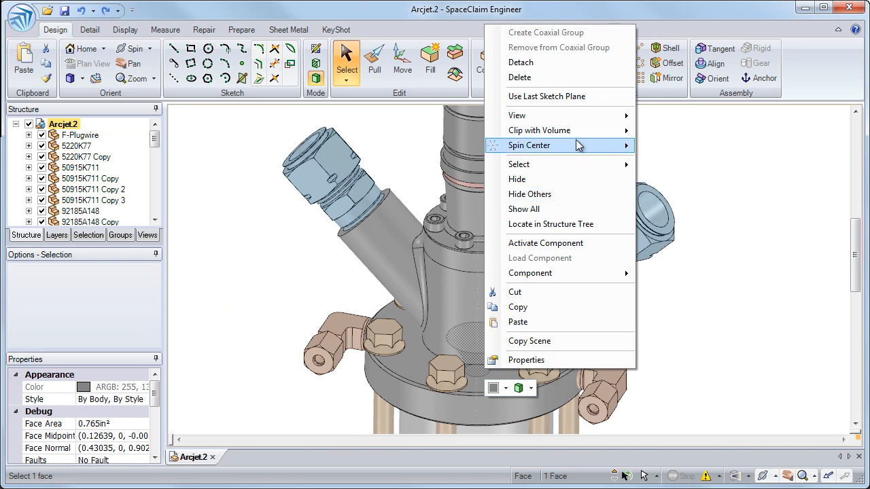
mouse_move(539, 130)
click(653, 146)
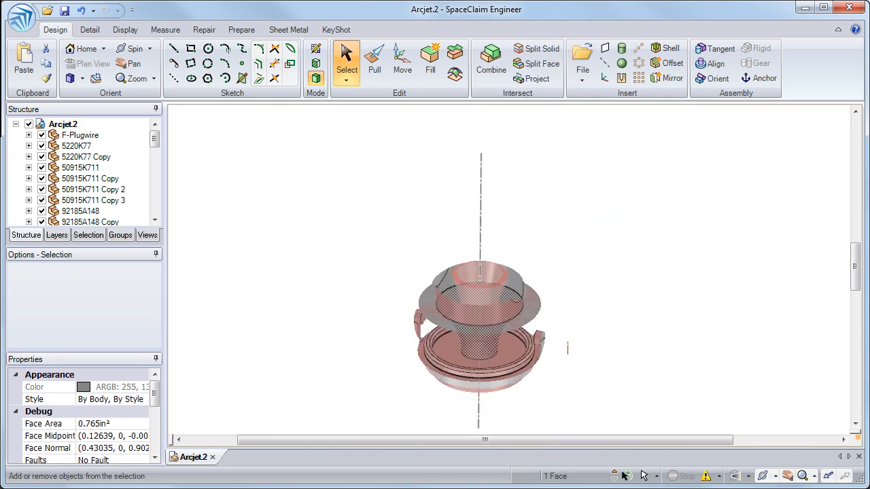
right_click(653, 230)
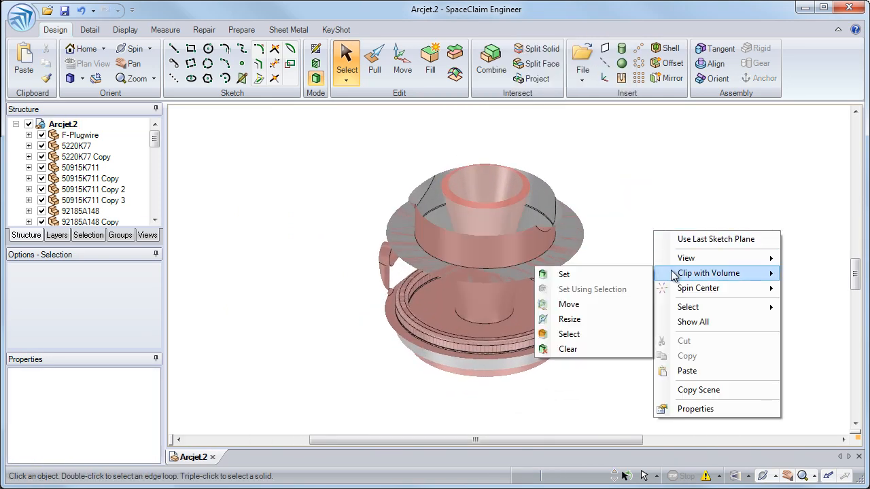
Enlarge the spherical clip volume to reveal more of the internal parts
click(602, 320)
drag(626, 324, 733, 359)
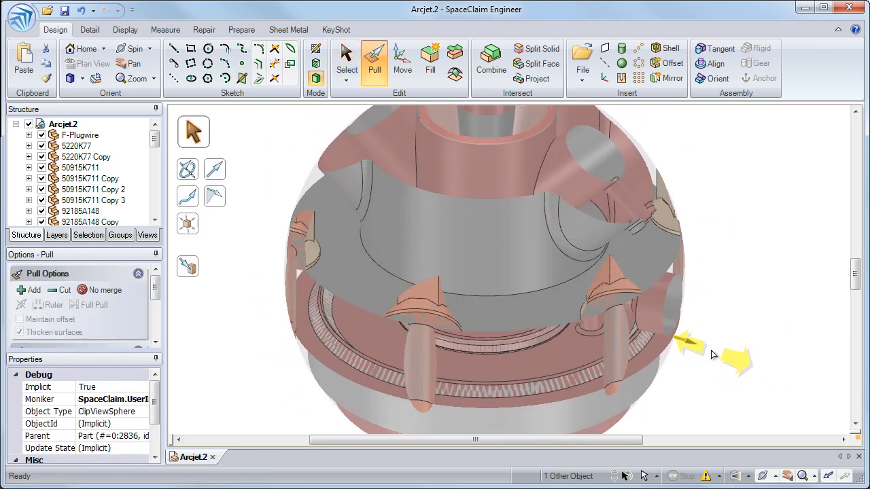
drag(733, 359, 701, 347)
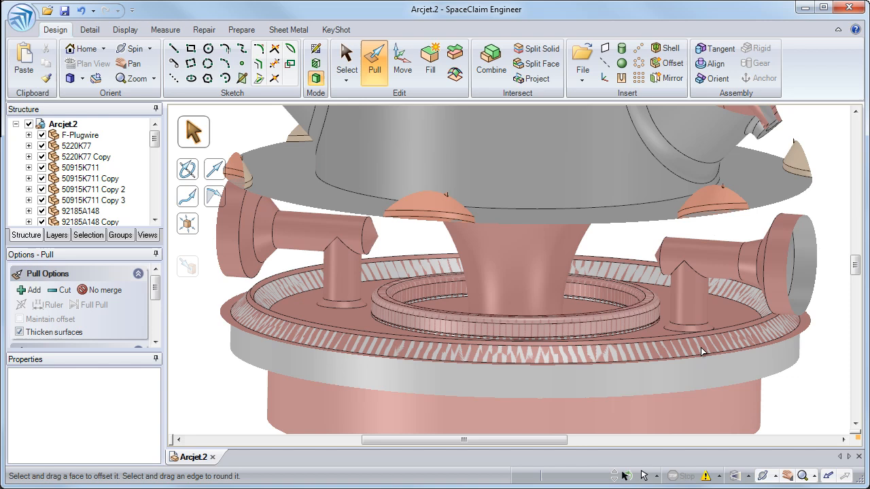
Resize the small post inside the flange with Pull, then reposition its face with Move
click(688, 288)
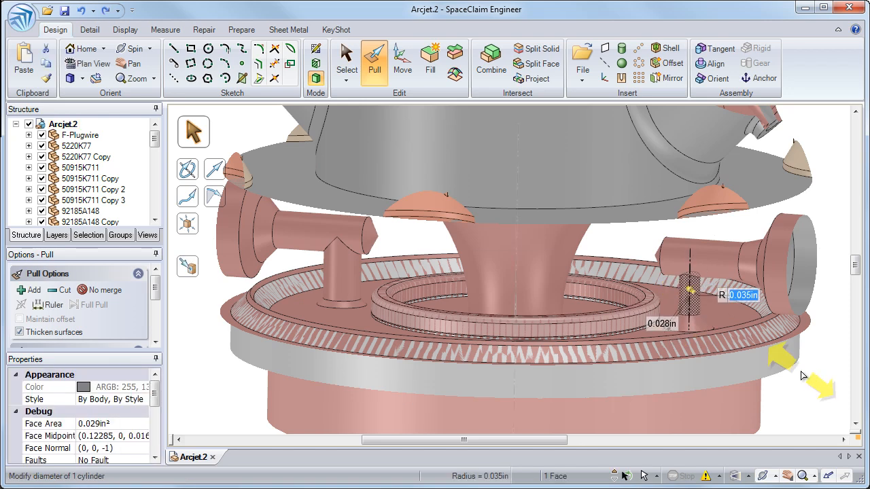
key(Return)
key(Escape)
click(692, 314)
key(m)
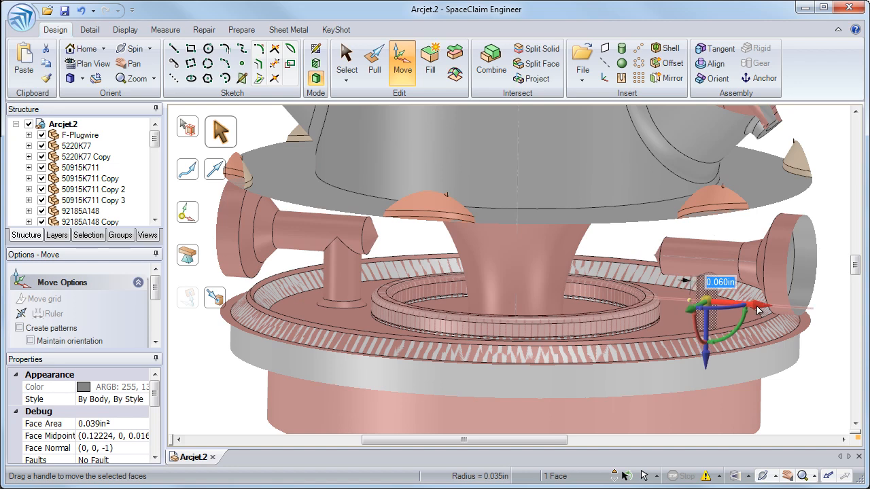
Clear the clip volume so the whole assembly shows again
right_click(646, 239)
mouse_move(699, 280)
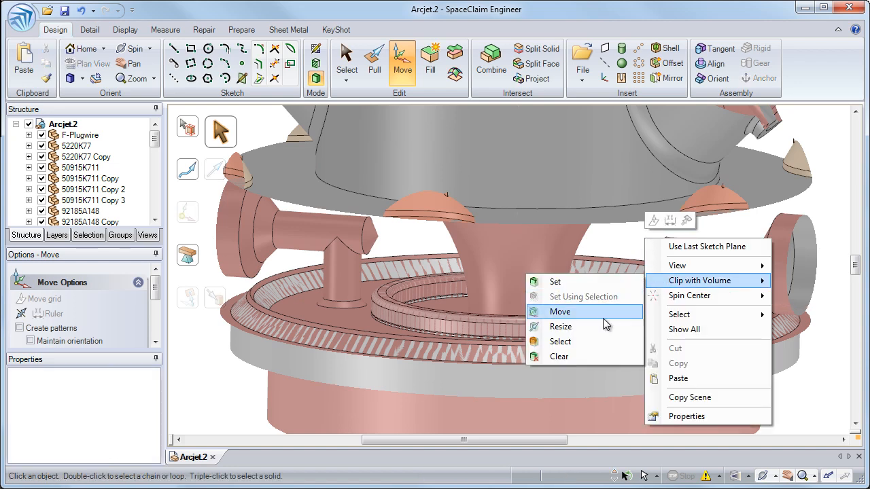
click(597, 356)
Start Volume Extract and pick the nozzle end, fitting end and inner cylinder faces as boundaries
key(h)
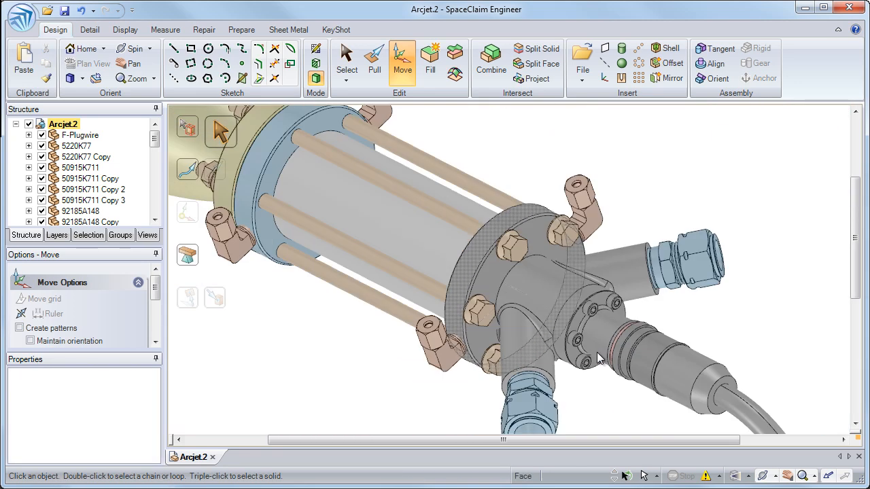
click(242, 30)
click(83, 62)
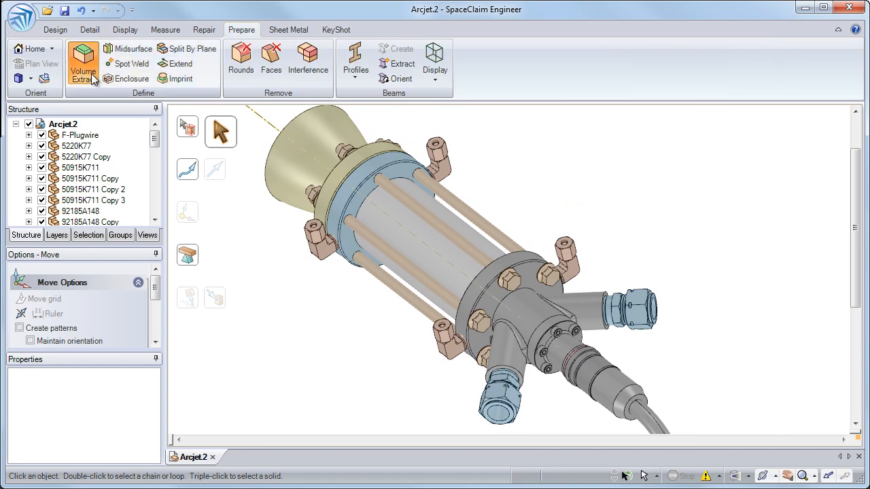
scroll(357, 398, up, 5)
click(358, 396)
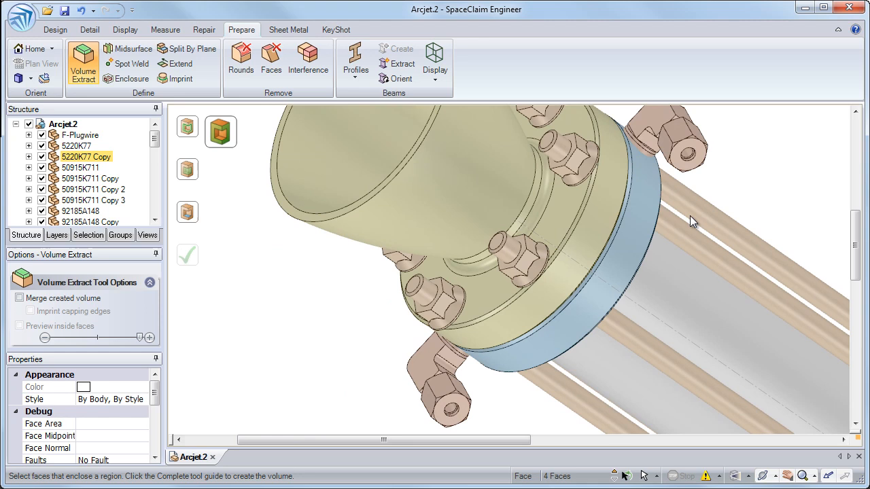
click(449, 407)
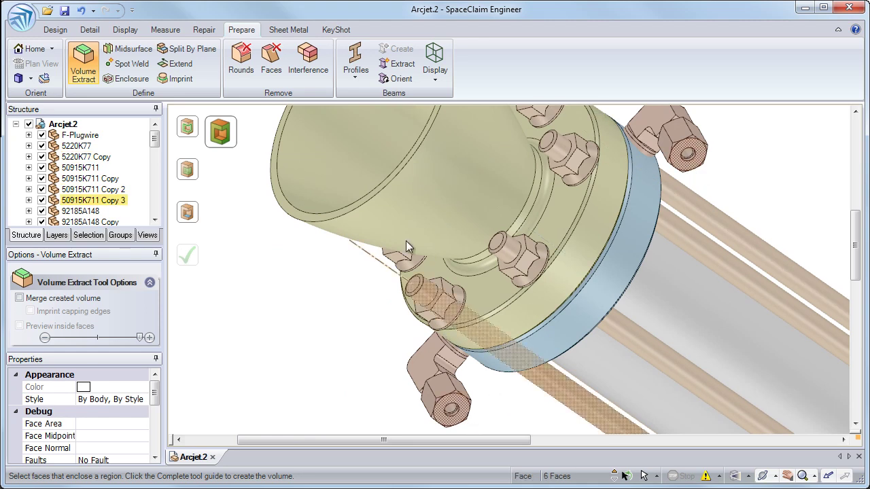
click(368, 196)
Pick the seed face inside the flow region for the extraction
click(187, 212)
click(448, 408)
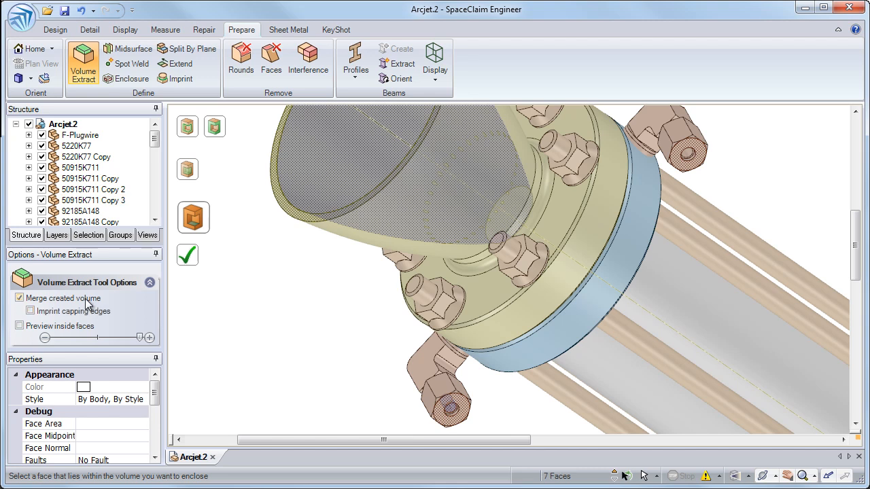
key(z)
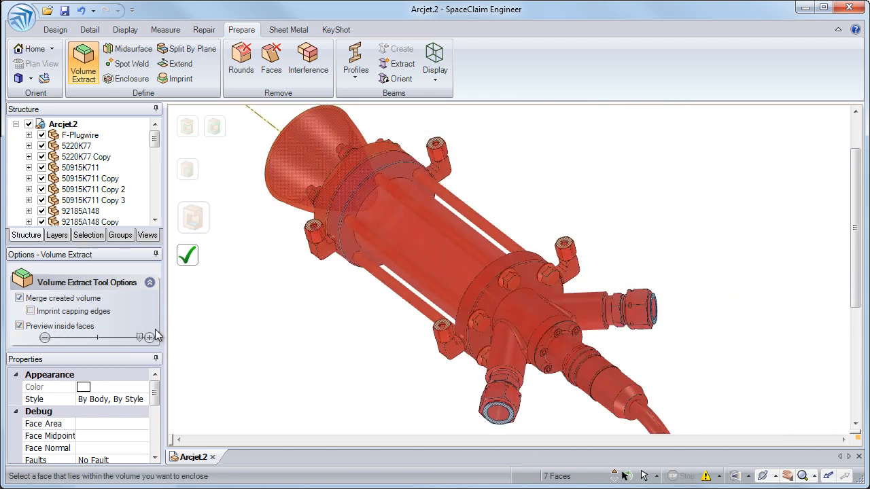
drag(131, 338, 64, 327)
key(h)
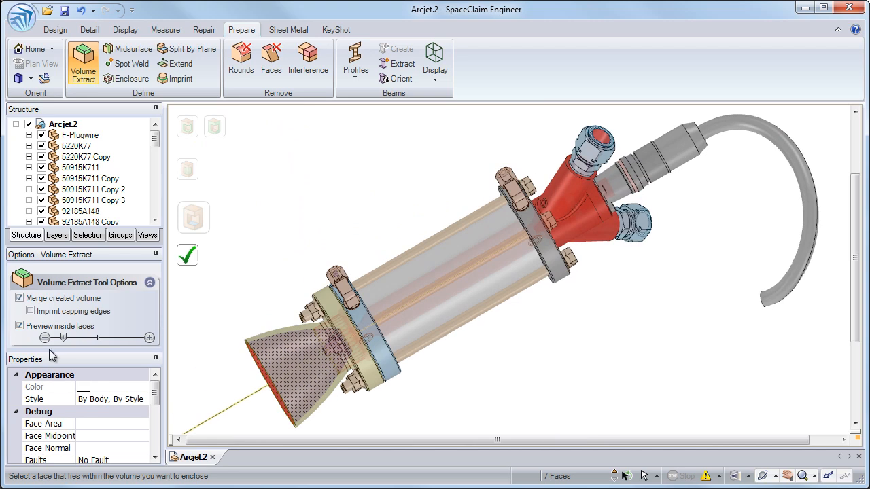
click(49, 337)
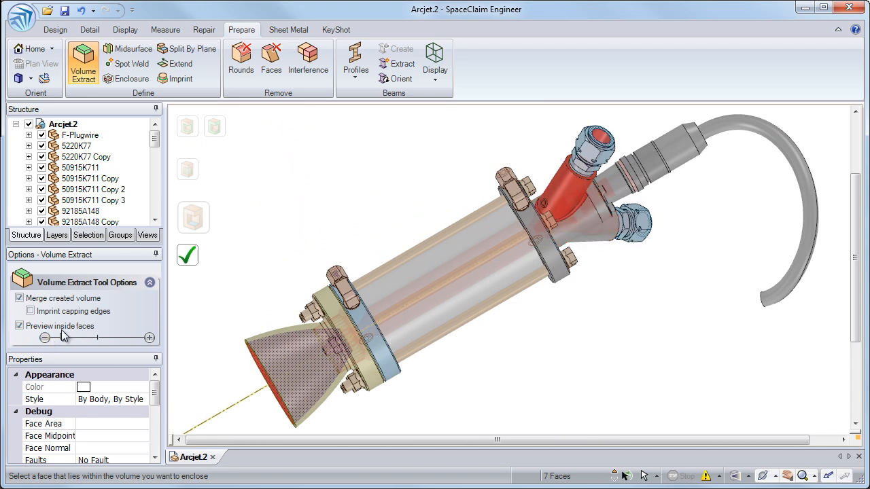
key(ctrl+1)
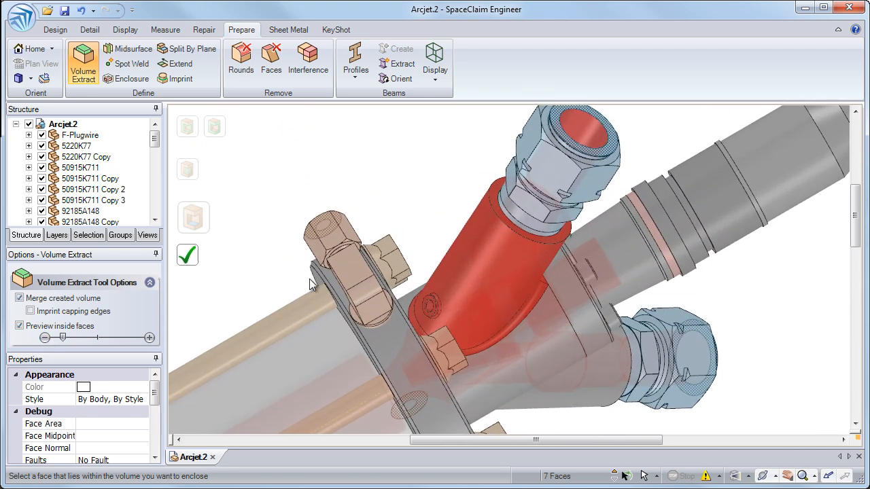
click(55, 328)
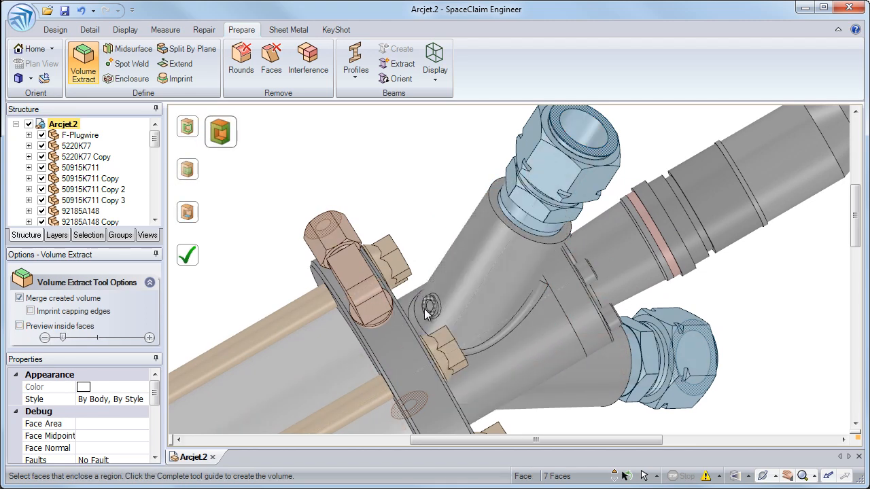
Complete the merged flow volume extraction and select a face of the new volume
key(z)
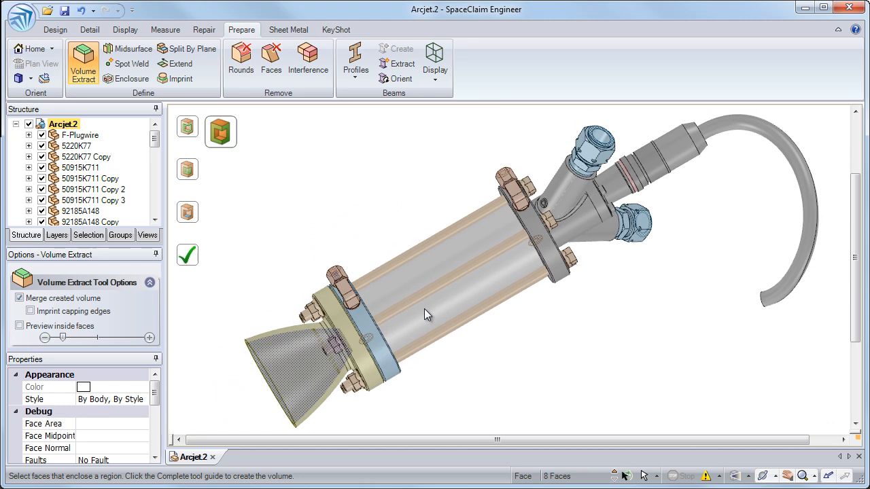
click(191, 253)
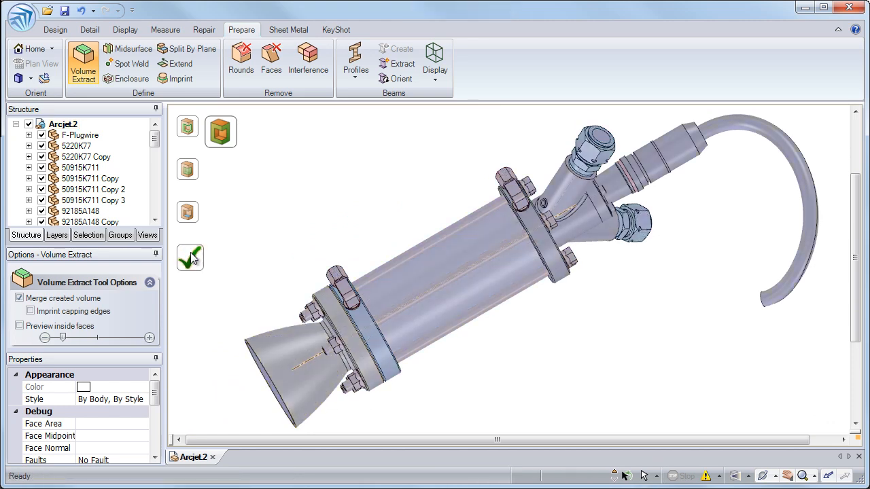
click(592, 139)
right_click(601, 134)
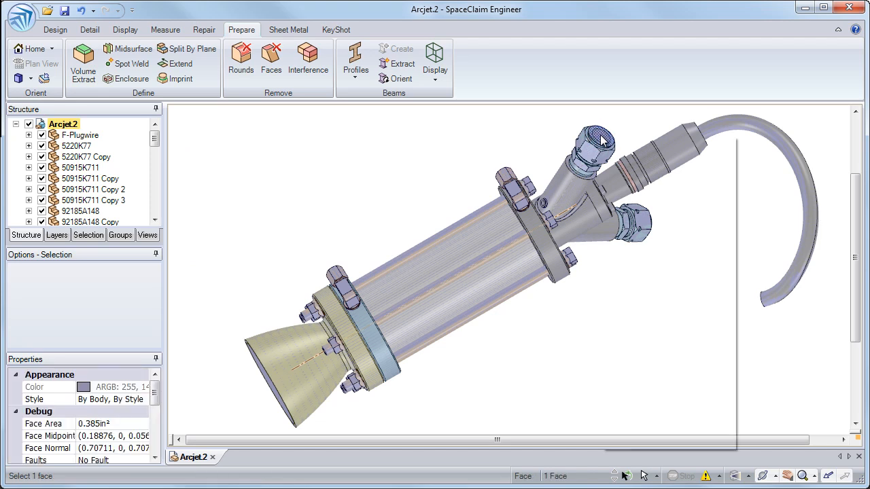
Hide all other parts and section the flow volume lengthwise along its central axis
click(644, 274)
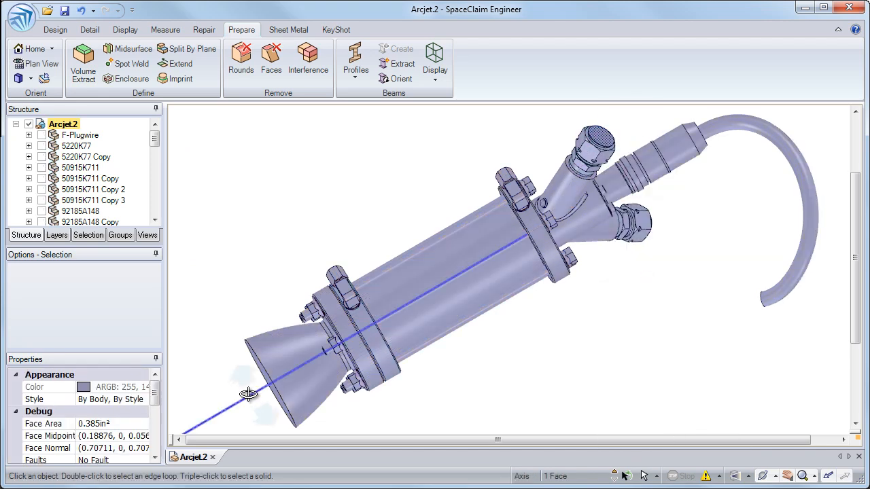
middle_drag(248, 398, 218, 358)
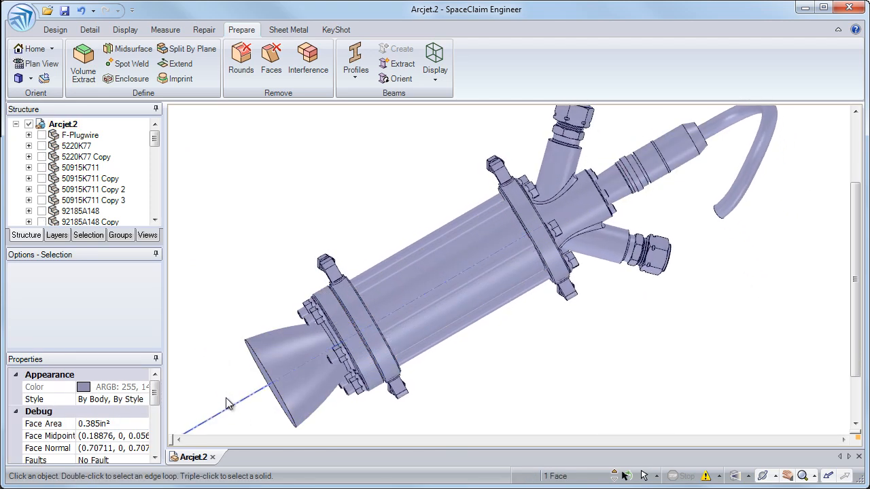
click(229, 407)
key(x)
middle_drag(485, 339, 484, 304)
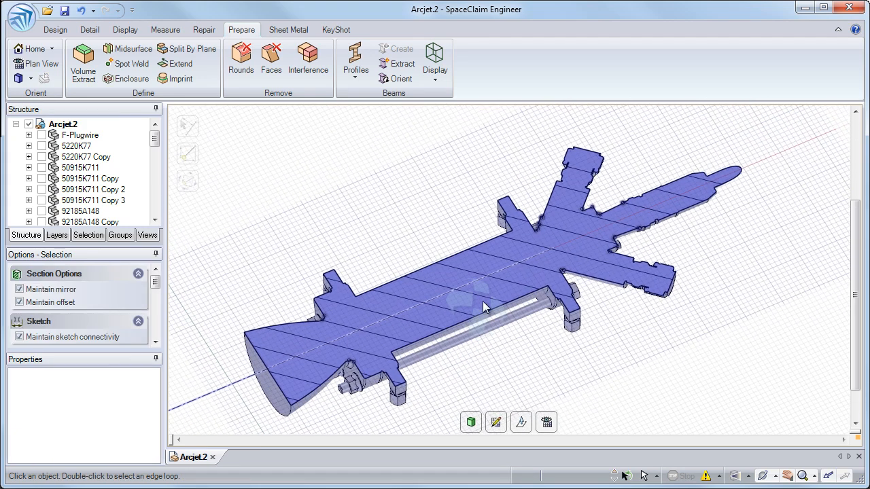